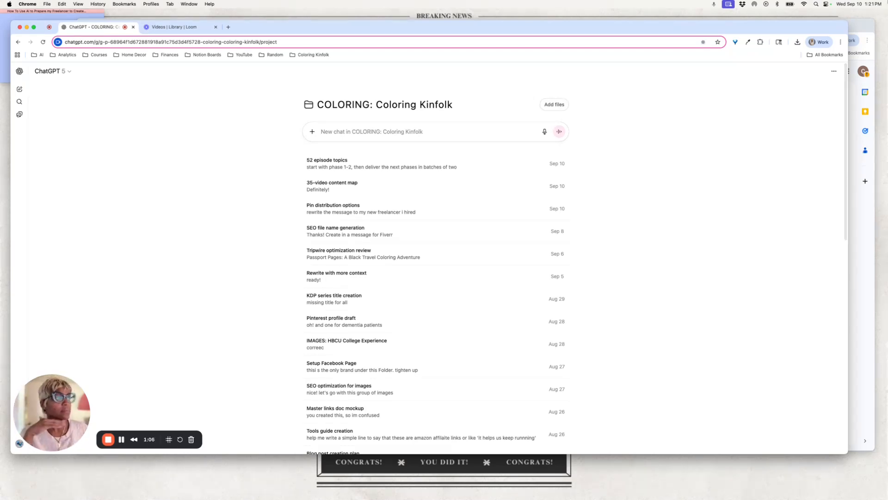
- Paste the copied market research prompt about the adult coloring market into a new chat in the COLORING: Coloring Kinfolk project
{"action": "right_click", "coordinate": [380, 126]}
{"action": "left_click", "coordinate": [347, 135]}
{"action": "right_click", "coordinate": [343, 129]}
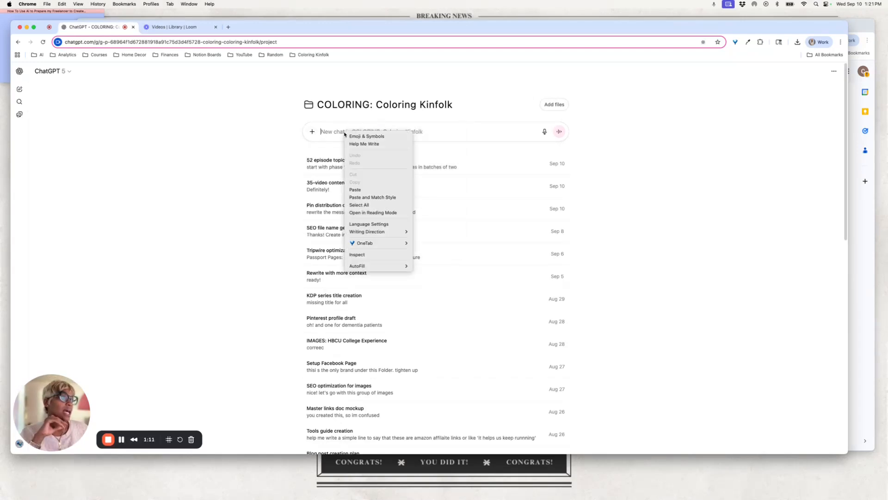
{"action": "left_click", "coordinate": [366, 189]}
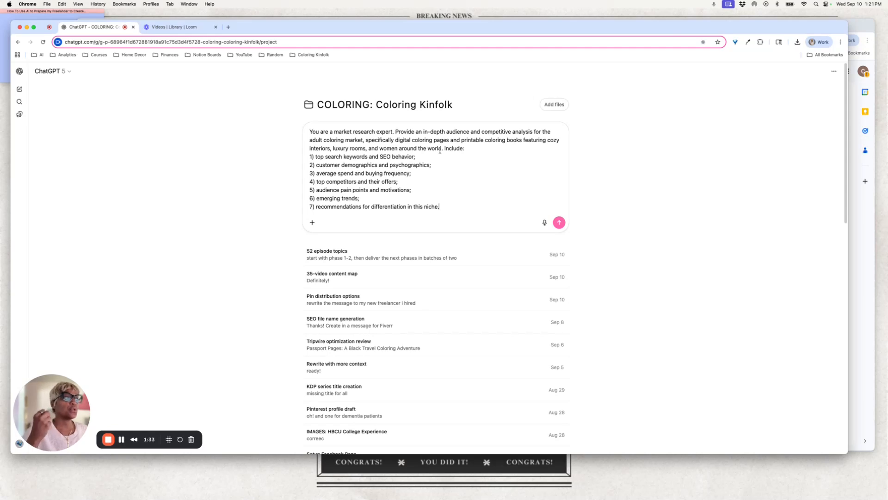
- Add ", and black american culture" after "women around the world" in the prompt and remove the period after "niche"
{"action": "type", "text": ", and blac"}
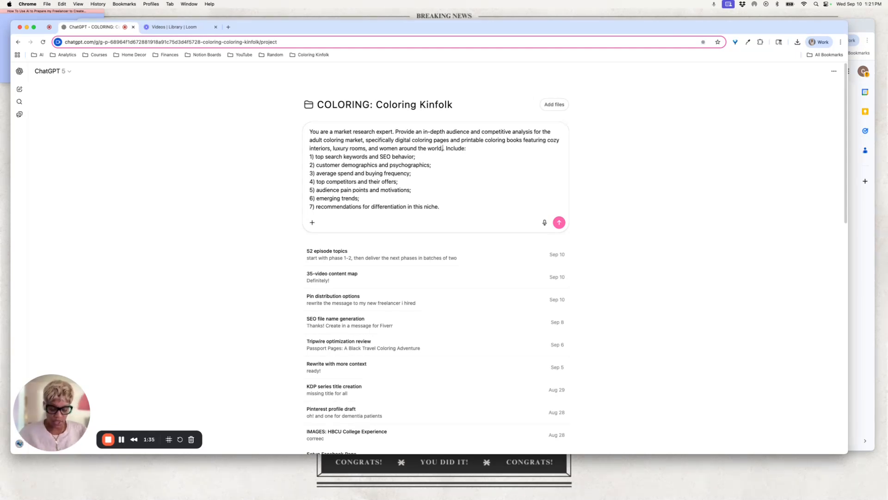
{"action": "type", "text": "k american cul"}
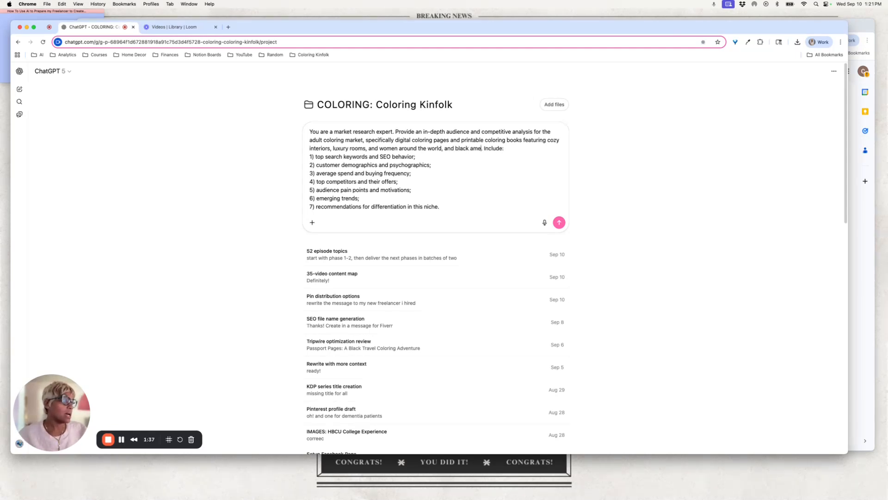
{"action": "type", "text": "ture"}
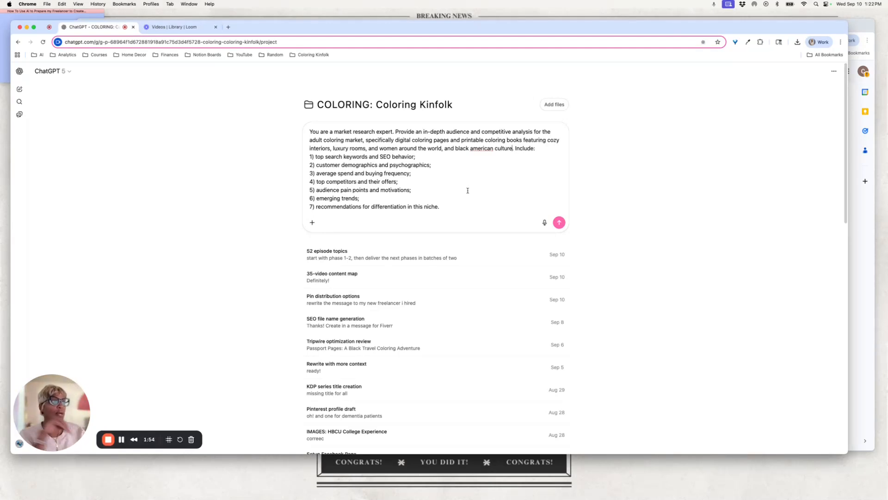
{"action": "left_click", "coordinate": [469, 204]}
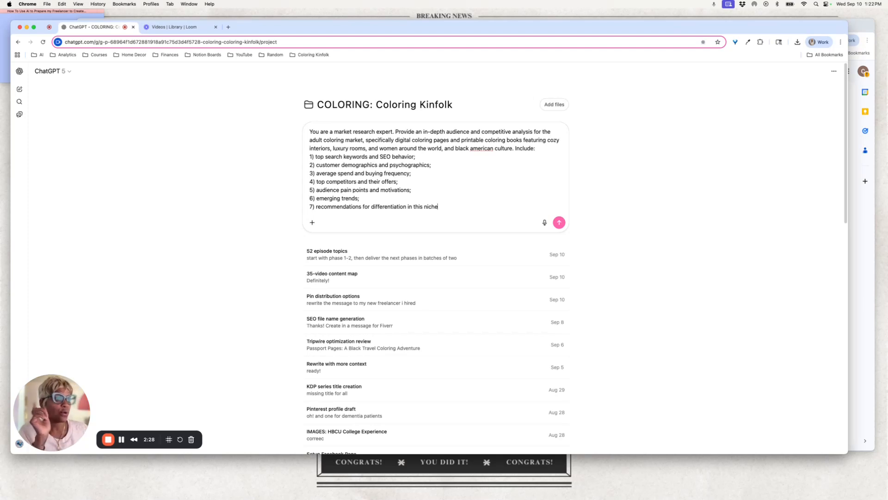
- Enable Deep research for the prompt and send it
{"action": "left_click", "coordinate": [313, 224]}
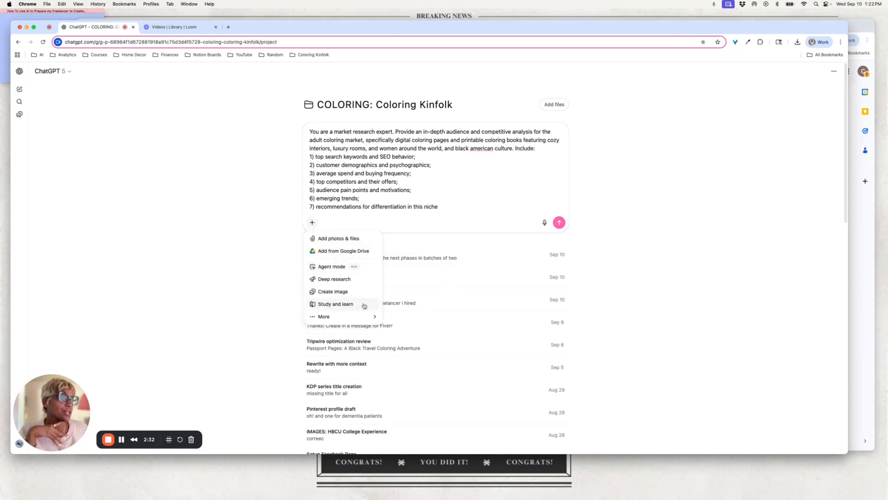
{"action": "left_click", "coordinate": [346, 280]}
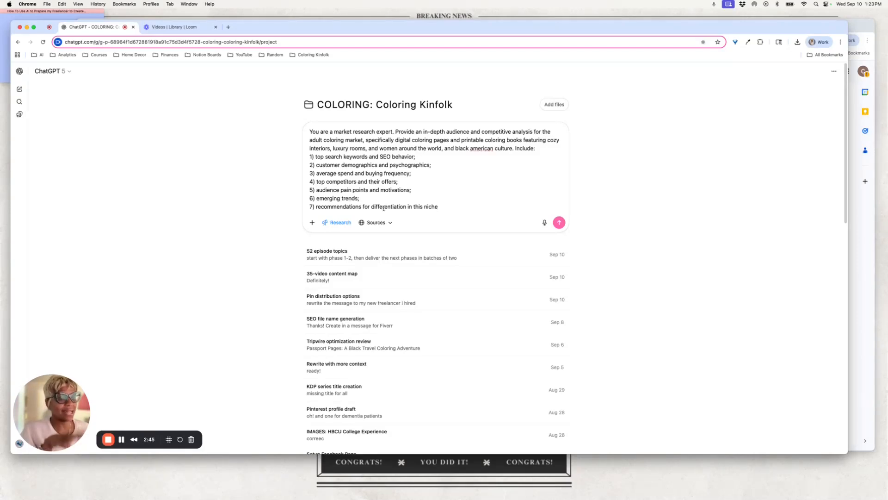
{"action": "left_click", "coordinate": [558, 223]}
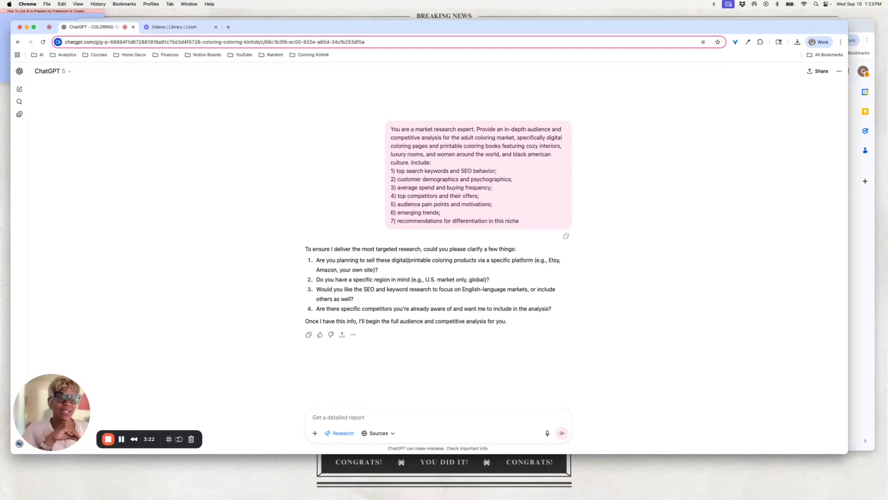
- Begin the reply to the clarifying questions with "1) off 3, 2)"
{"action": "left_click", "coordinate": [337, 420]}
{"action": "type", "text": "1) off 3"}
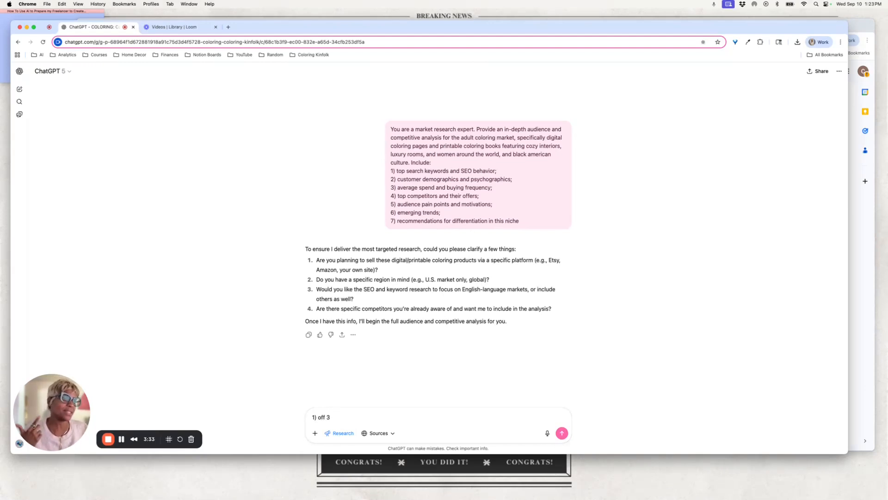
{"action": "type", "text": ", 2)"}
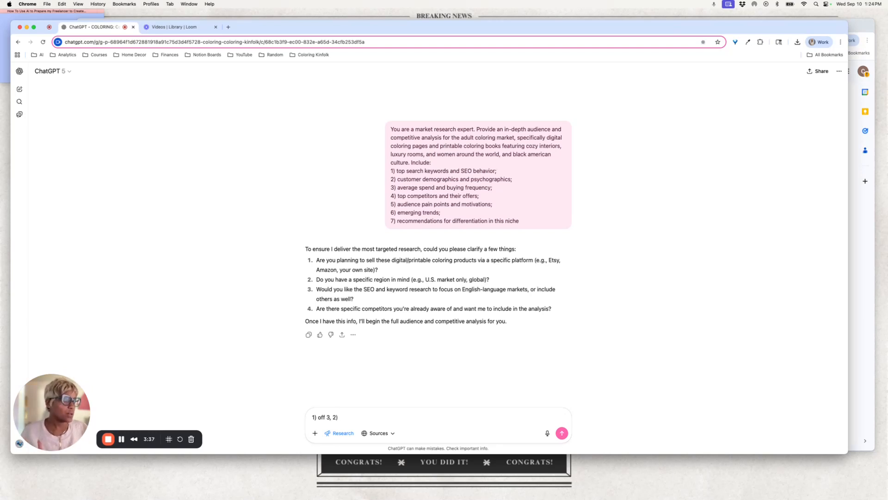
{"action": "type", "text": " us market"}
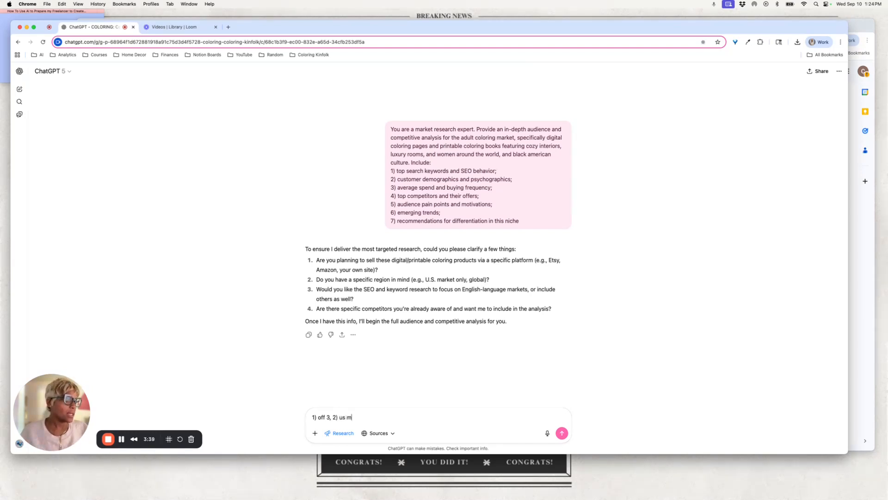
{"action": "key", "text": "BackSpace"}
{"action": "key", "text": "BackSpace"}
{"action": "key", "text": "BackSpace"}
{"action": "key", "text": "BackSpace"}
{"action": "key", "text": "BackSpace"}
{"action": "key", "text": "BackSpace"}
{"action": "key", "text": "BackSpace"}
- Complete the reply with "NA markets, 3) english markets, 4) no." and send it
{"action": "type", "text": "NA"}
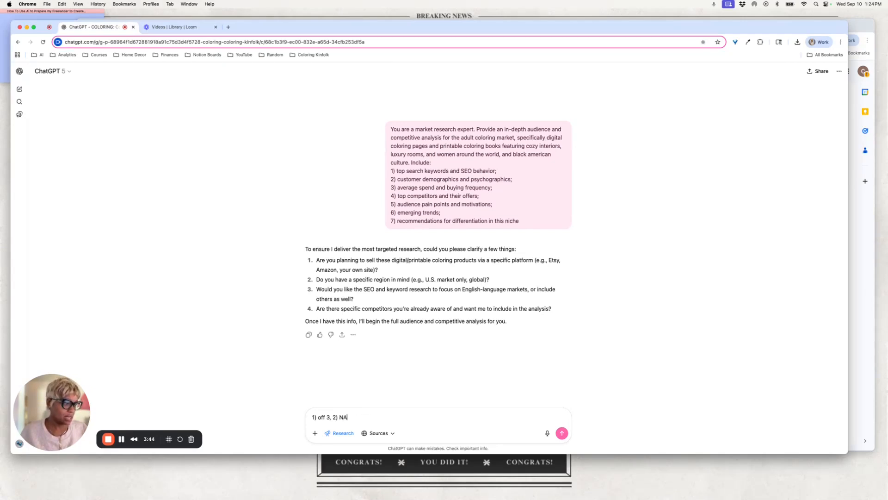
{"action": "type", "text": " markets, "}
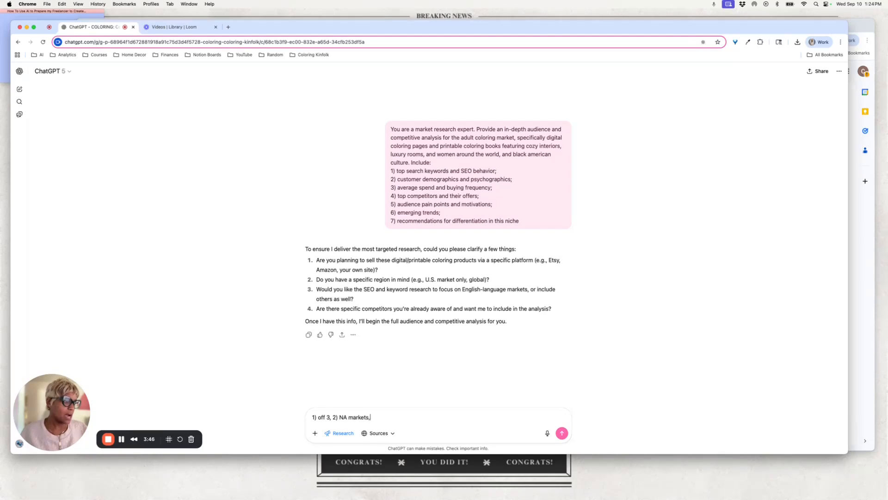
{"action": "type", "text": "3) "}
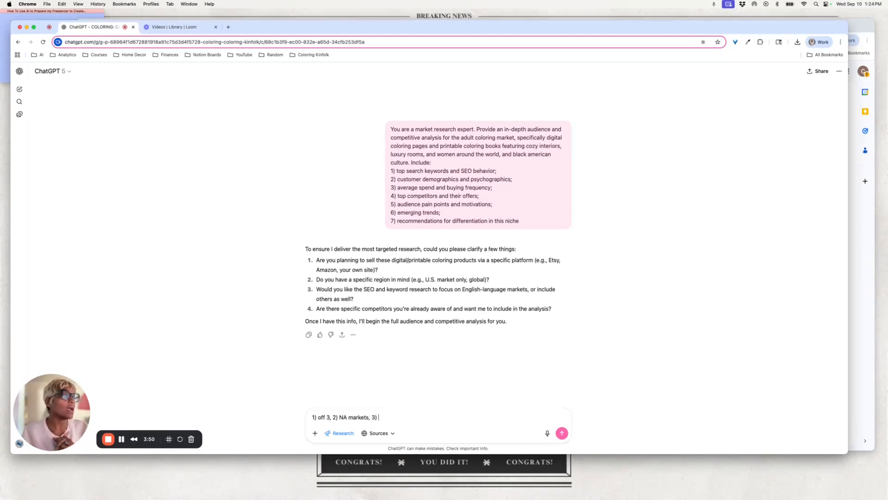
{"action": "type", "text": "english "}
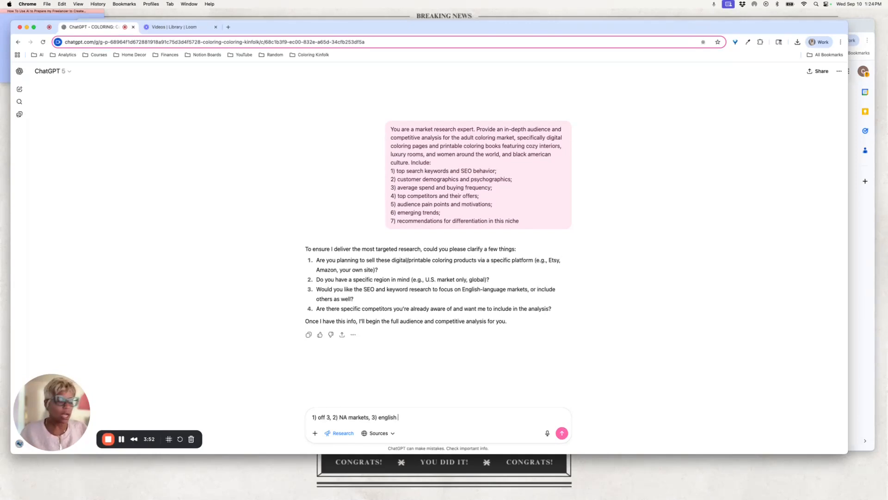
{"action": "type", "text": "markets, 4)"}
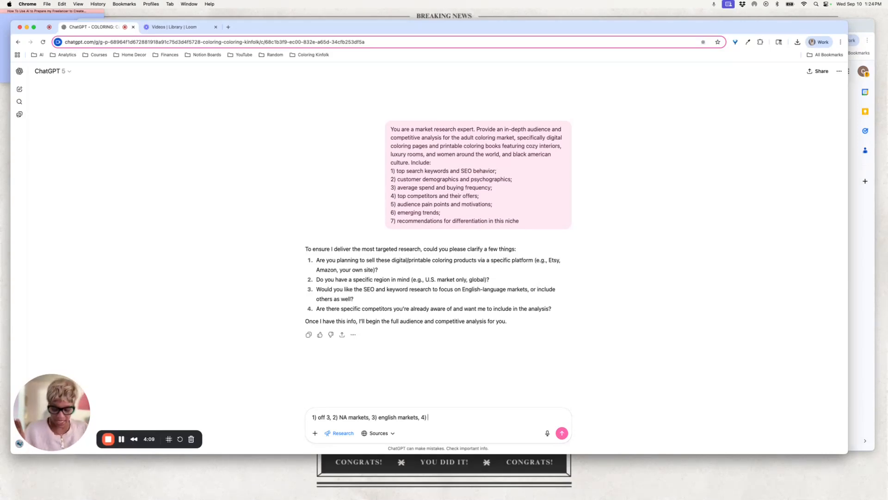
{"action": "type", "text": "o"}
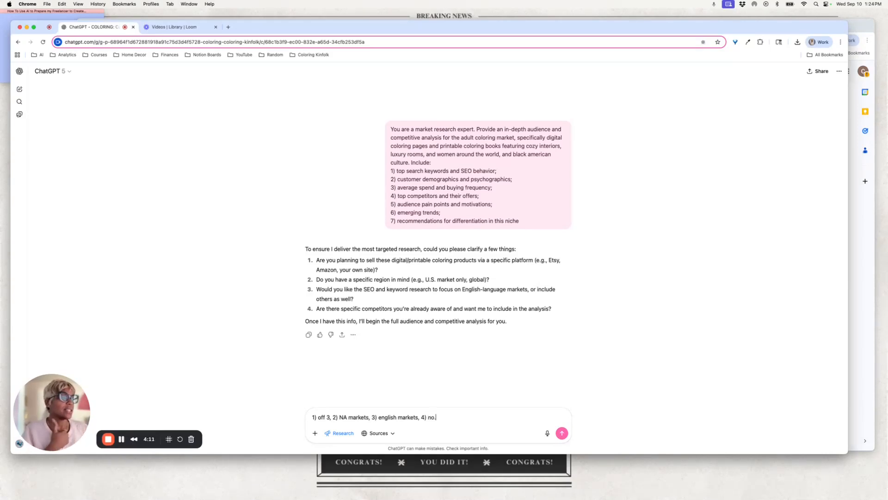
{"action": "type", "text": "."}
{"action": "left_click", "coordinate": [565, 431]}
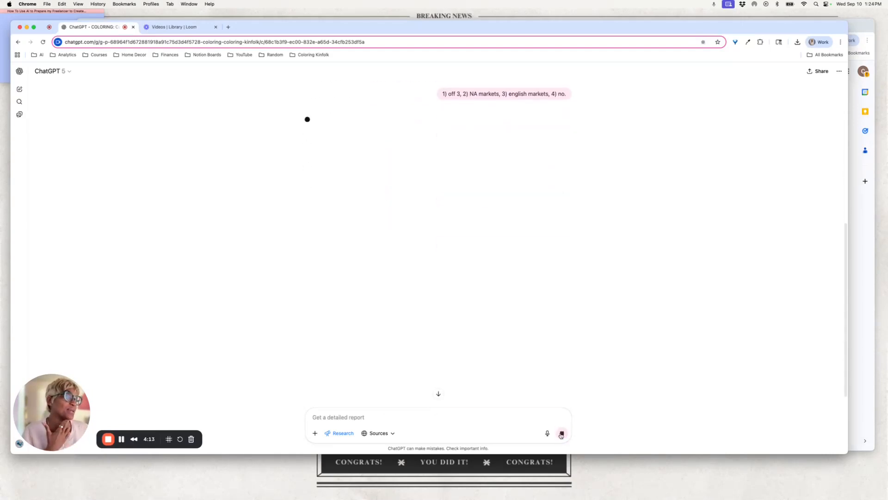